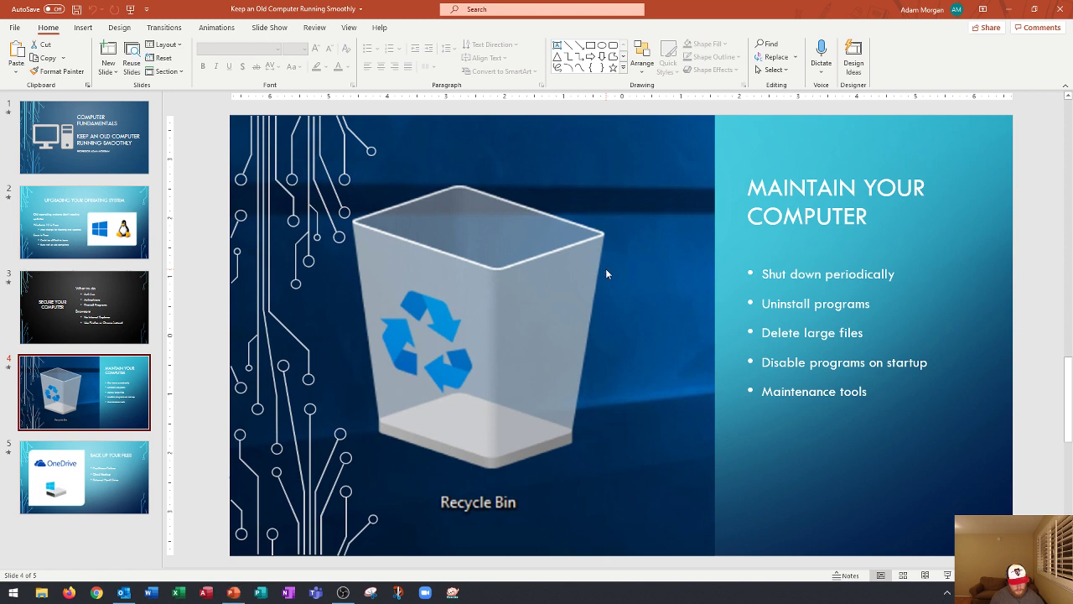
Launch Snipping Tool by searching 'snip' and move its window to the upper-left corner
key(super)
text(snip)
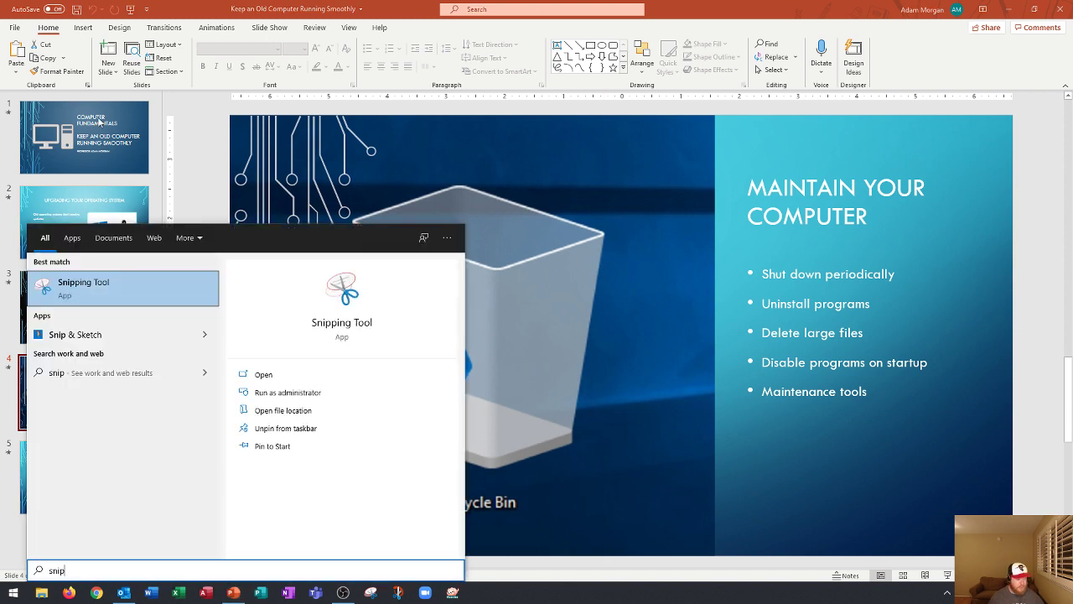
click(109, 289)
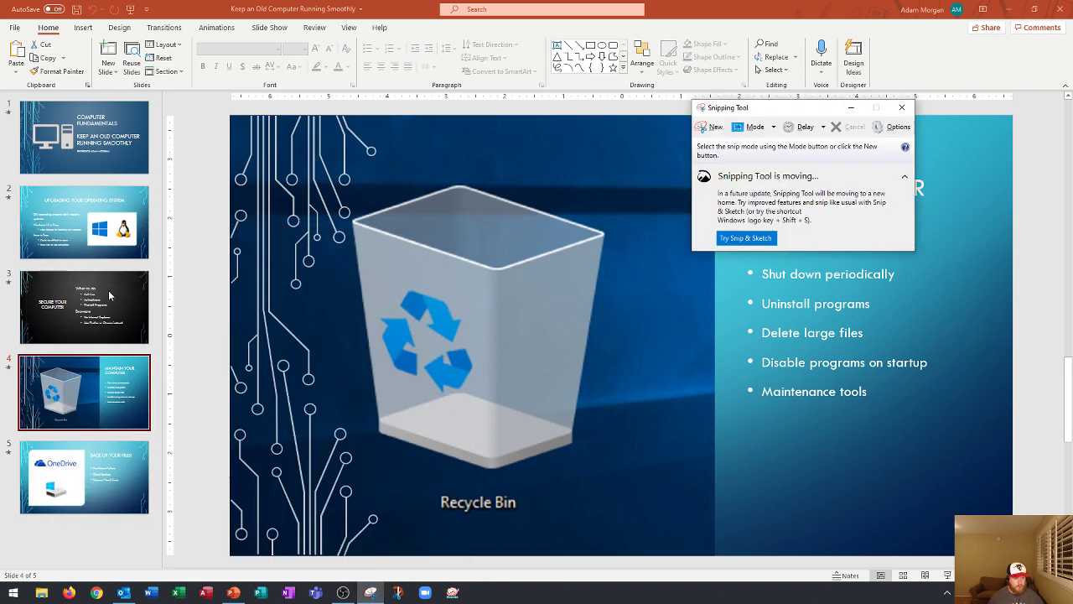
drag(800, 109, 491, 51)
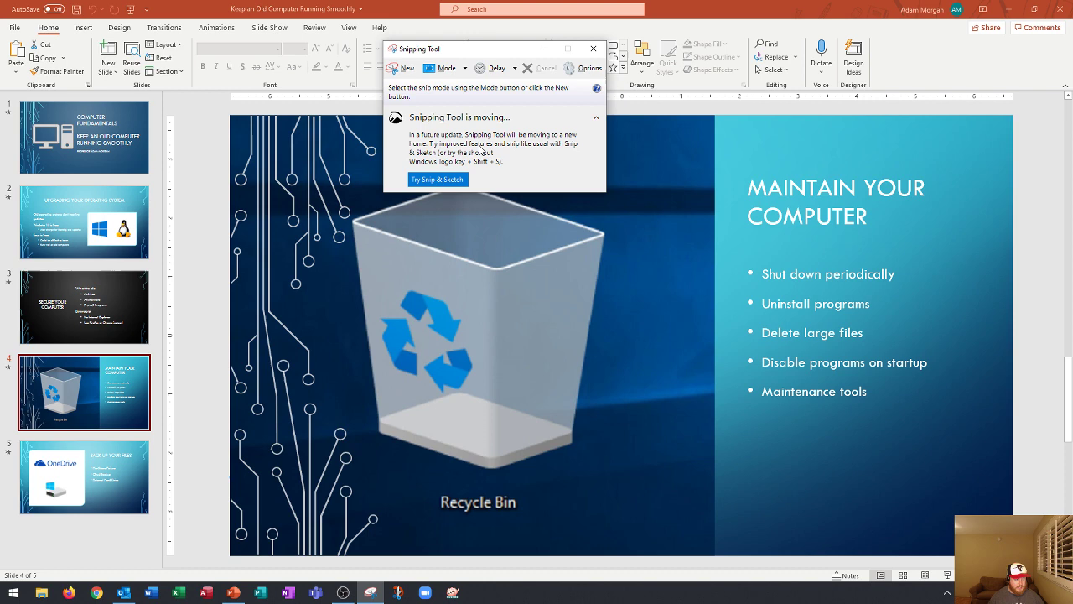
drag(494, 53, 346, 34)
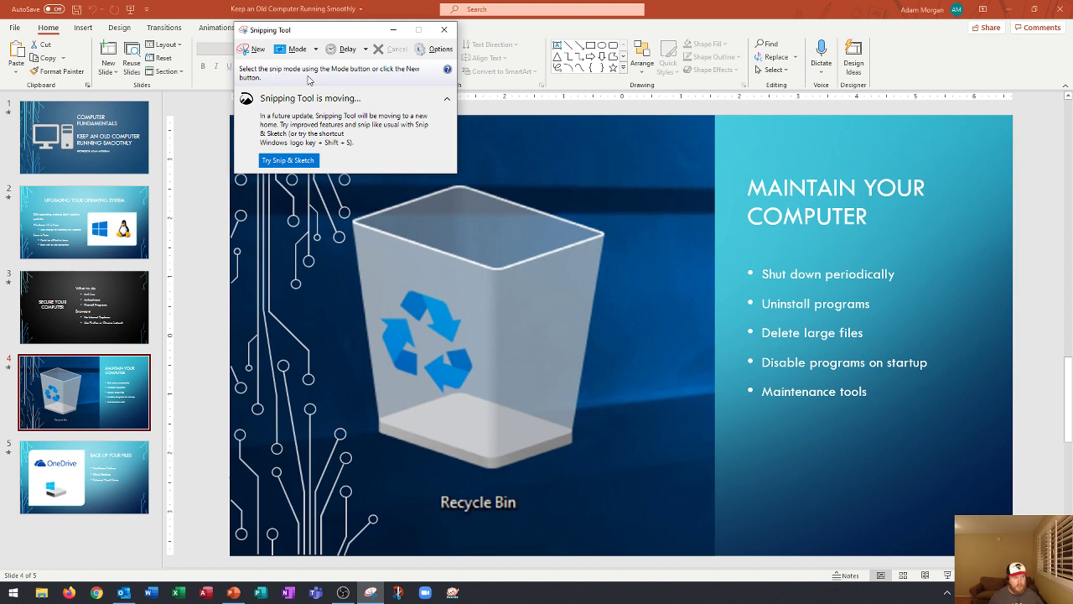
drag(366, 31, 315, 23)
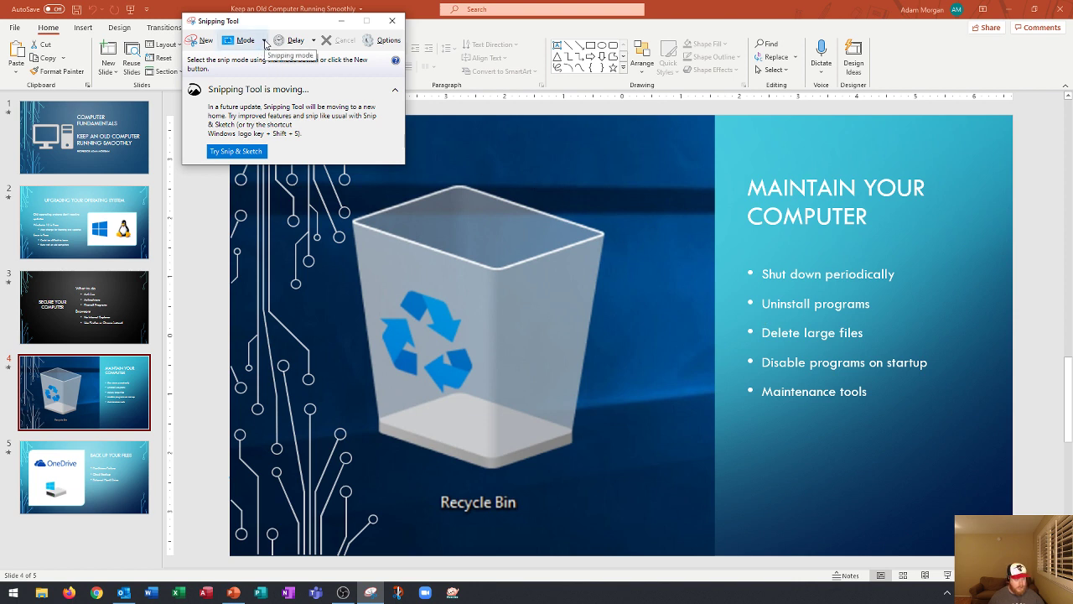
Set the snip mode to Rectangular Snip, starting a new capture
click(265, 41)
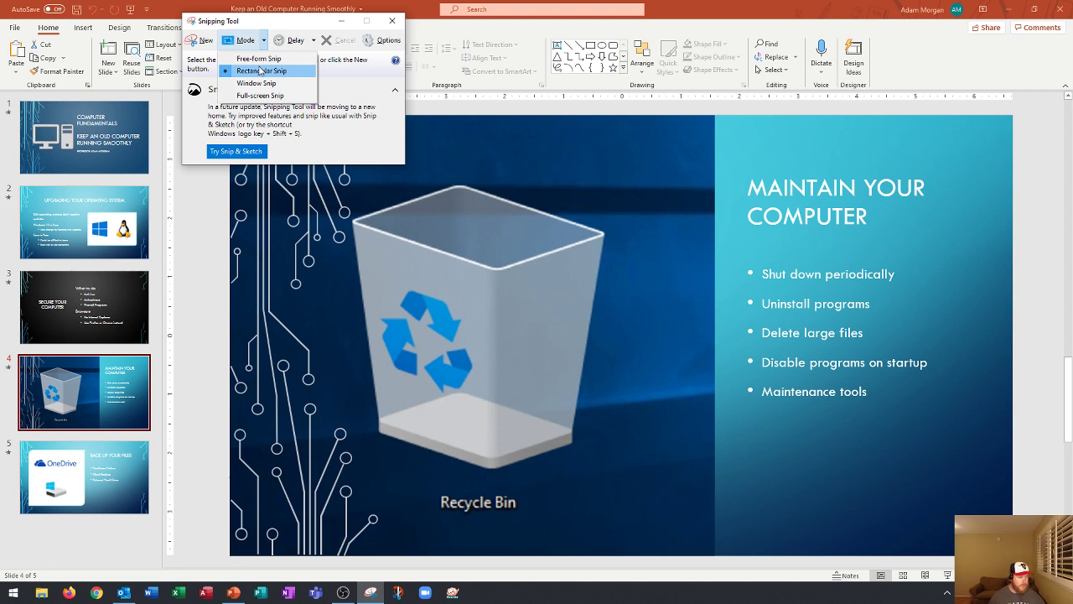
click(261, 70)
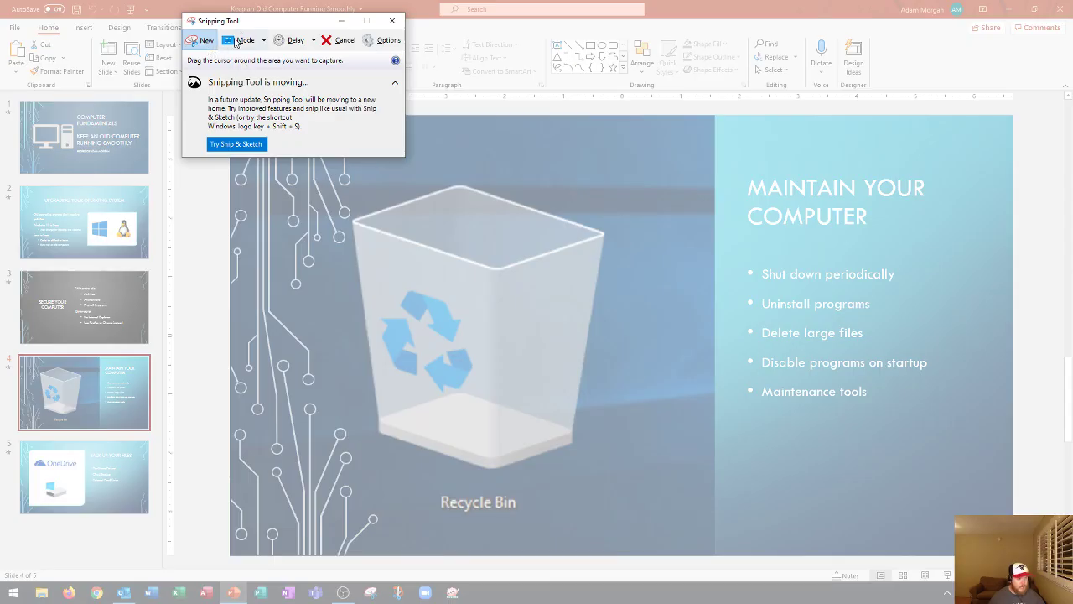
Capture the Maintain Your Computer slide by dragging a rectangle from its upper left to lower right
drag(262, 27, 172, 19)
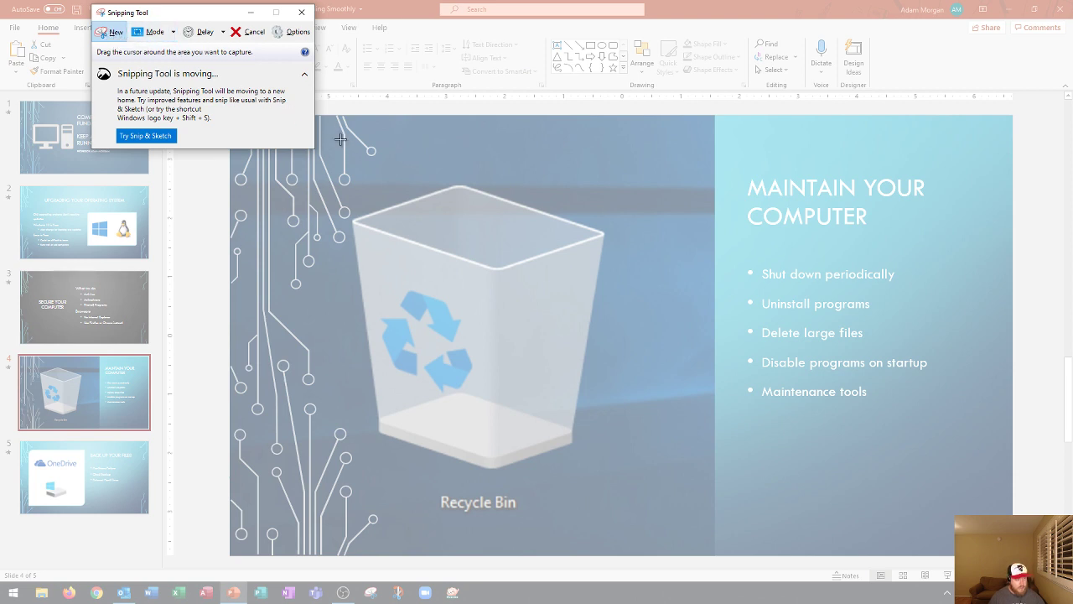
drag(341, 140, 963, 495)
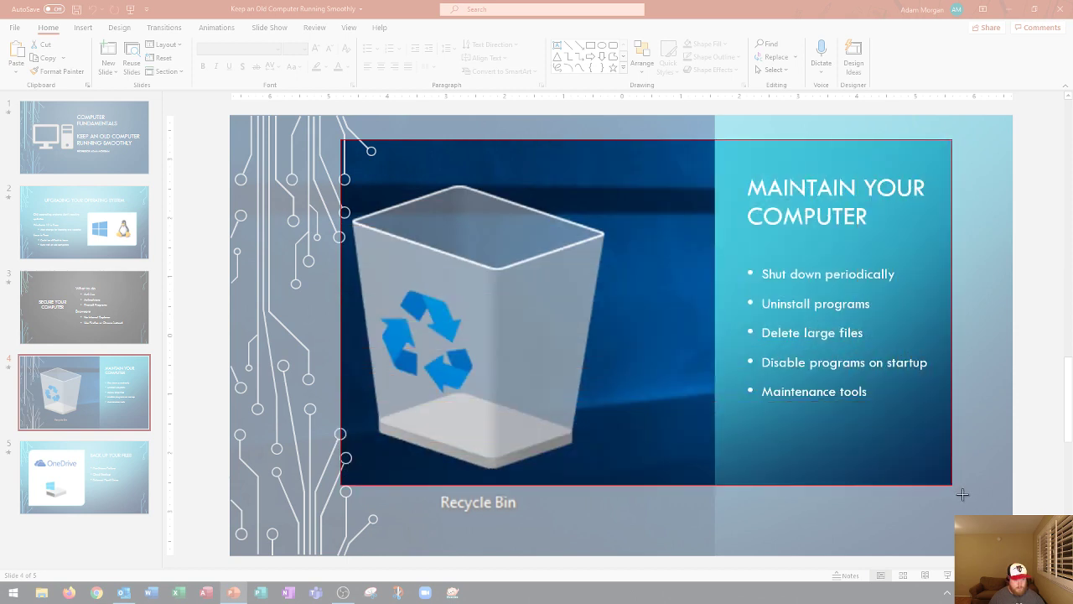
drag(963, 495, 975, 535)
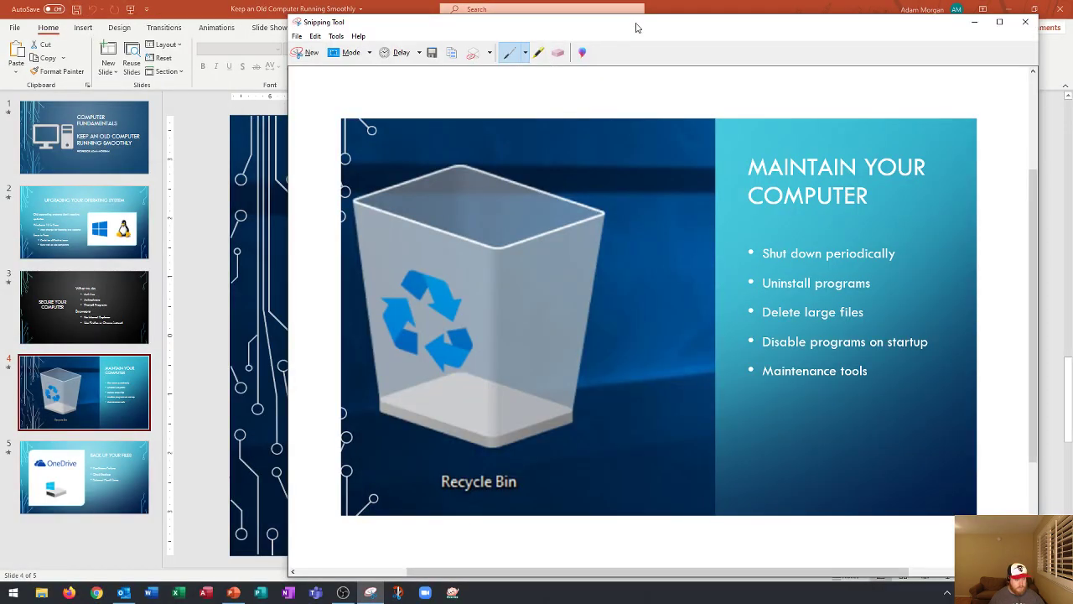
Move and slightly shrink the Snipping Tool editor window showing the captured slide snip
mouse_move(637, 25)
mouse_down()
mouse_move(545, 12)
mouse_move(565, 33)
mouse_move(549, 30)
mouse_move(564, 16)
mouse_up()
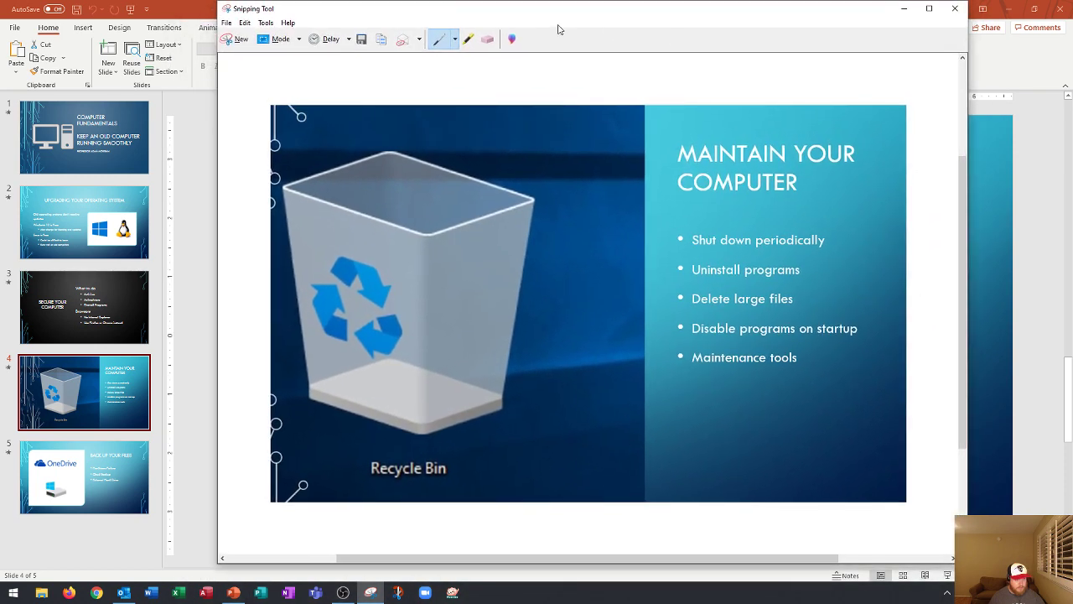
mouse_move(219, 5)
mouse_down()
mouse_move(232, 38)
mouse_move(269, 58)
mouse_up()
mouse_move(377, 73)
mouse_down()
mouse_move(312, 49)
mouse_move(327, 40)
mouse_up()
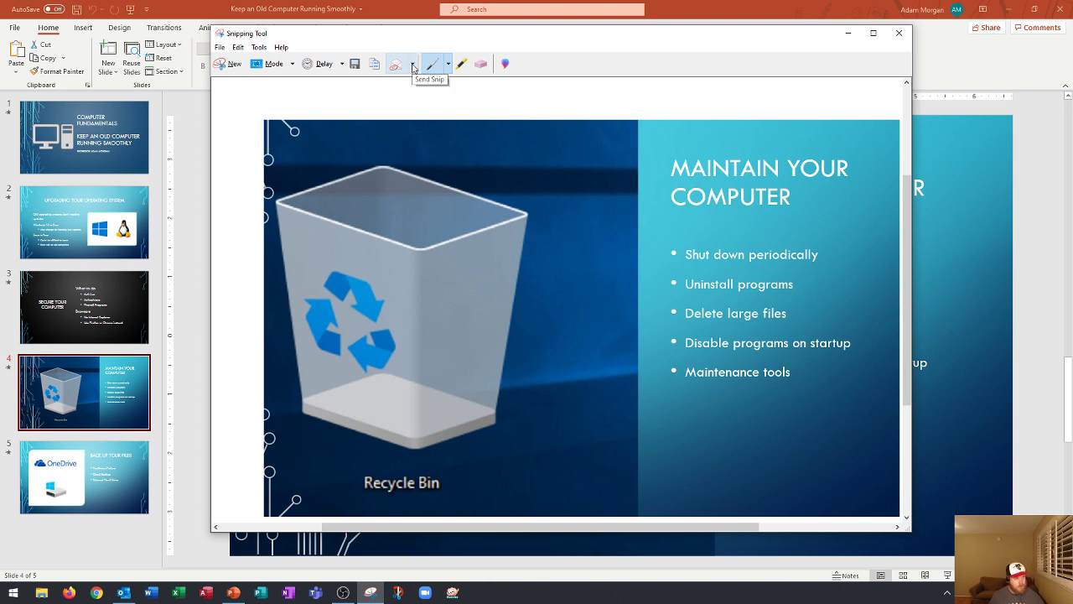
Send the snip to Email Recipient, creating an Outlook draft with the slide in its body
click(414, 66)
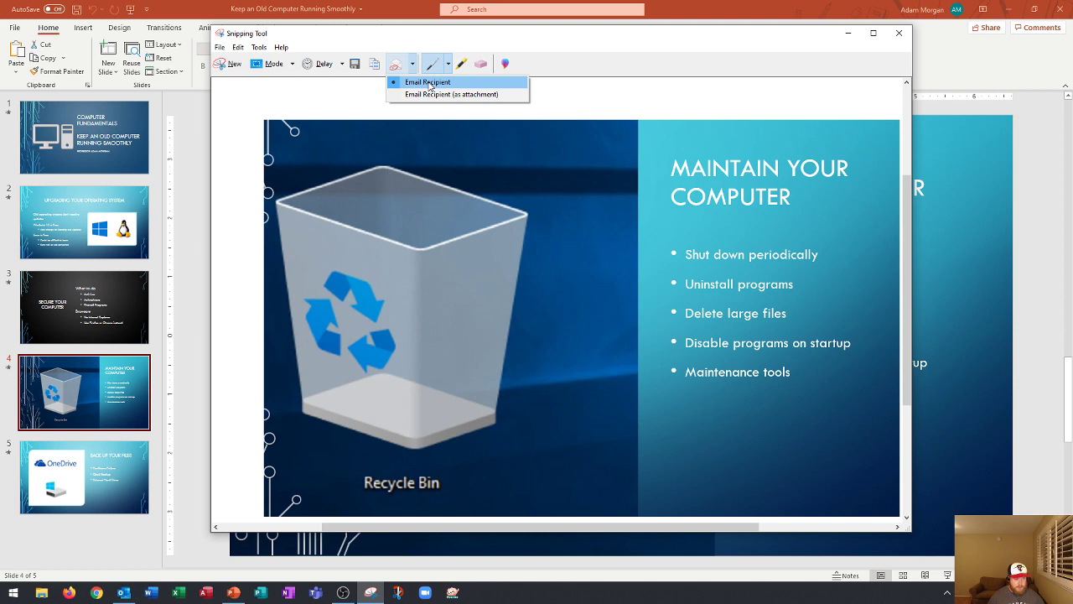
click(429, 85)
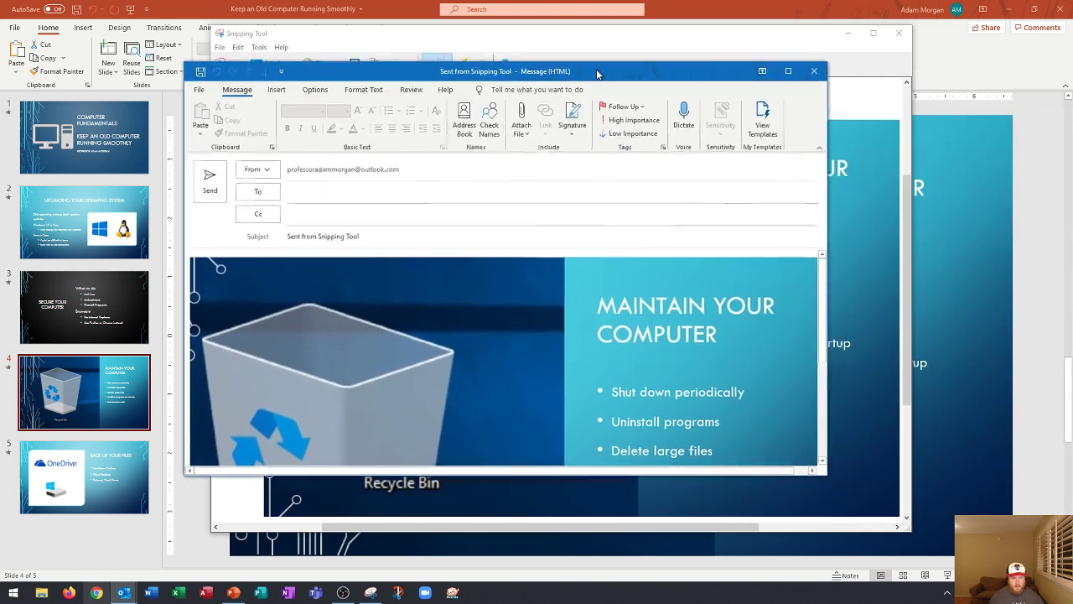
Maximize the draft and replace the subject 'Sent from Snipping Tool' with 'PowerPoint Slide'
drag(663, 72, 674, 6)
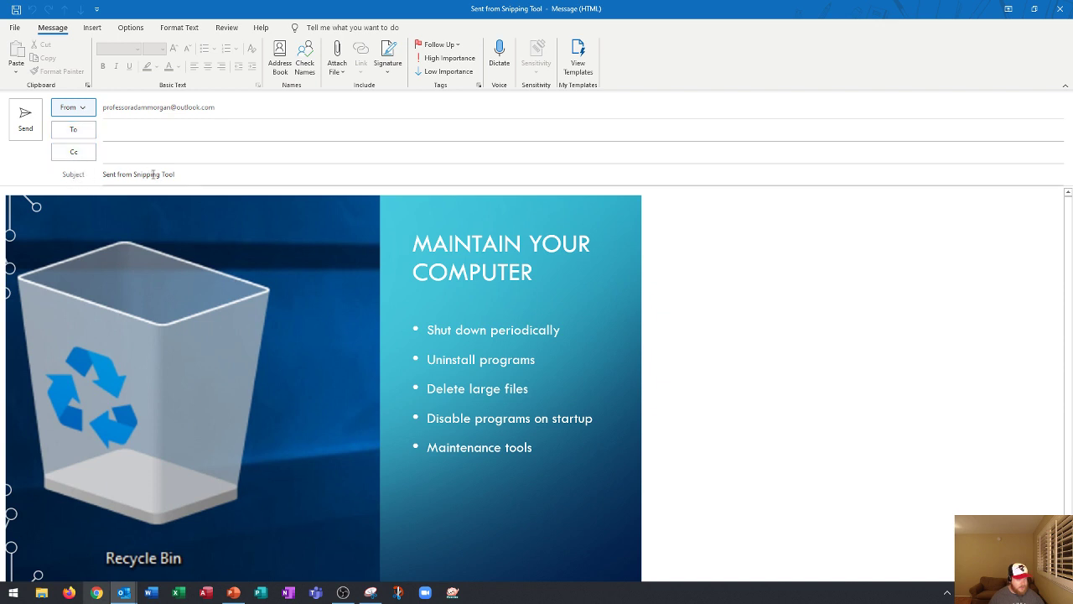
drag(179, 174, 84, 175)
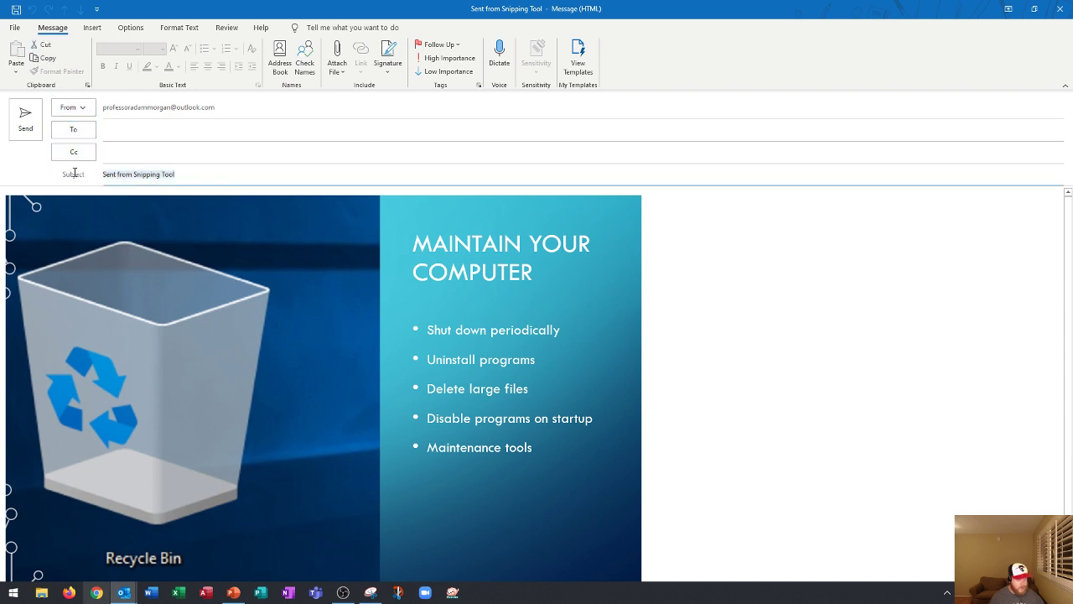
text(PowerPoint Slide)
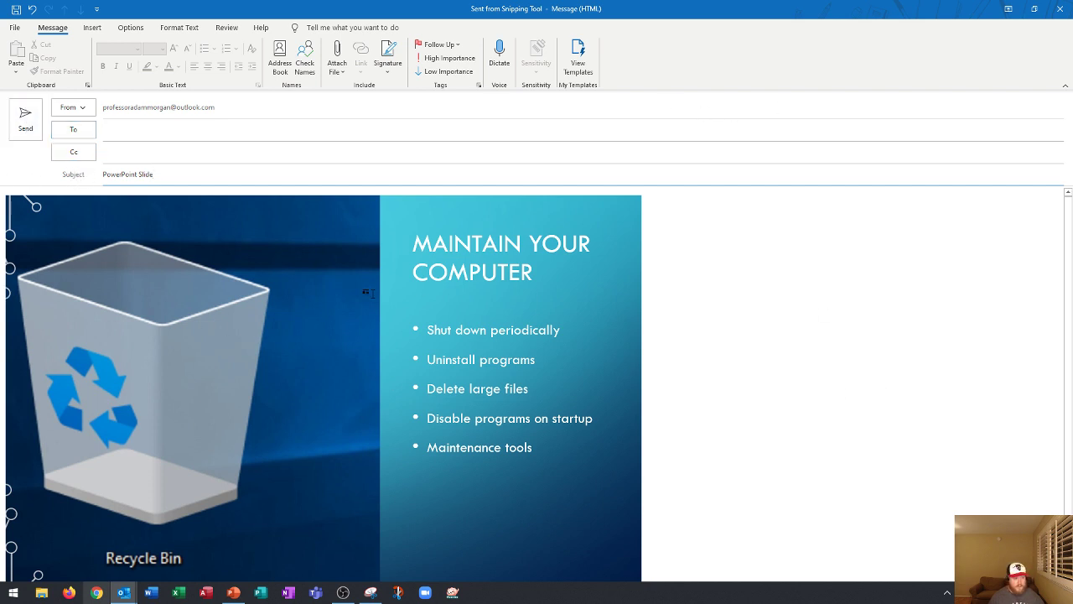
scroll(705, 430, down, 1)
scroll(705, 431, up, 1)
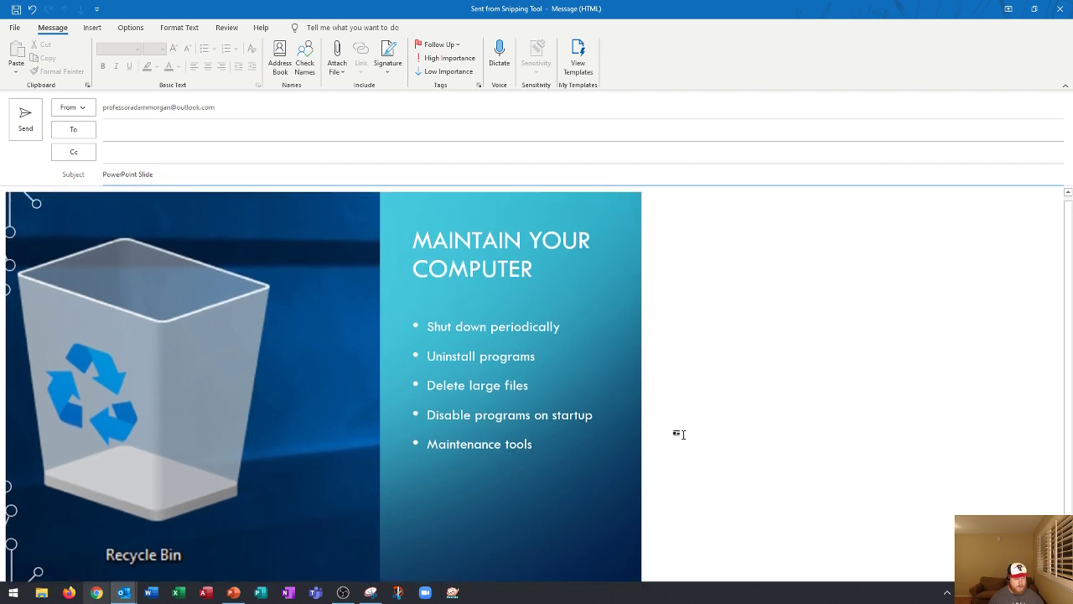